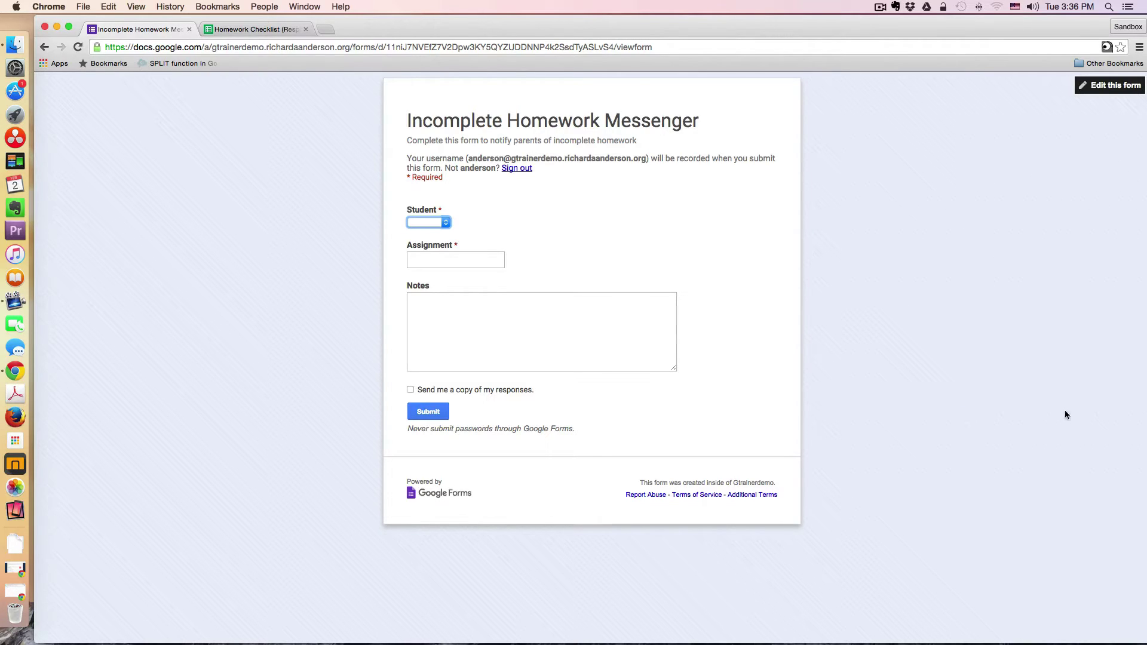
Step: Submit a homework report for student Sammy with assignment 'Book Report'
{"action": "left_click", "coordinate": [447, 223]}
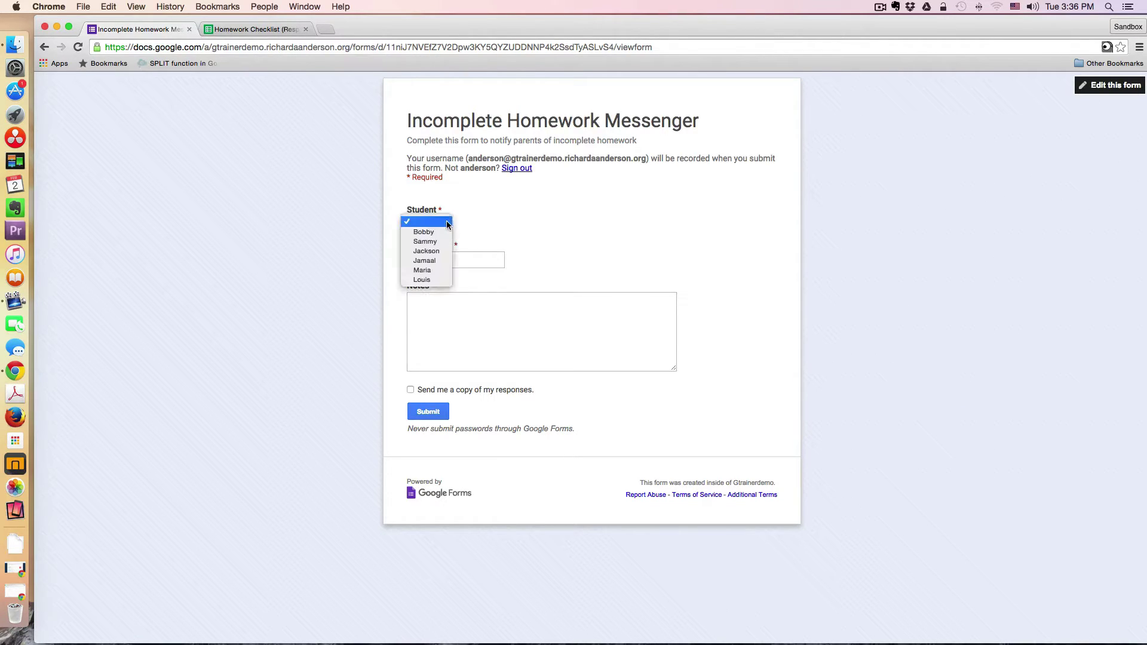
{"action": "left_click", "coordinate": [439, 241]}
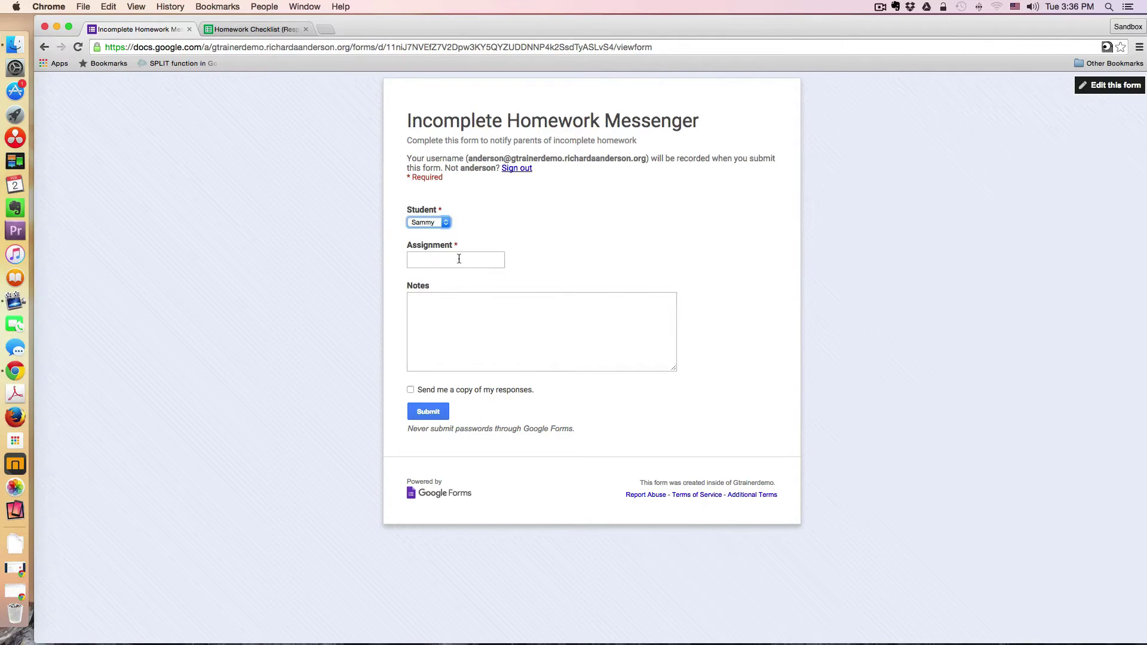
{"action": "left_click", "coordinate": [459, 258]}
{"action": "type", "text": "B"}
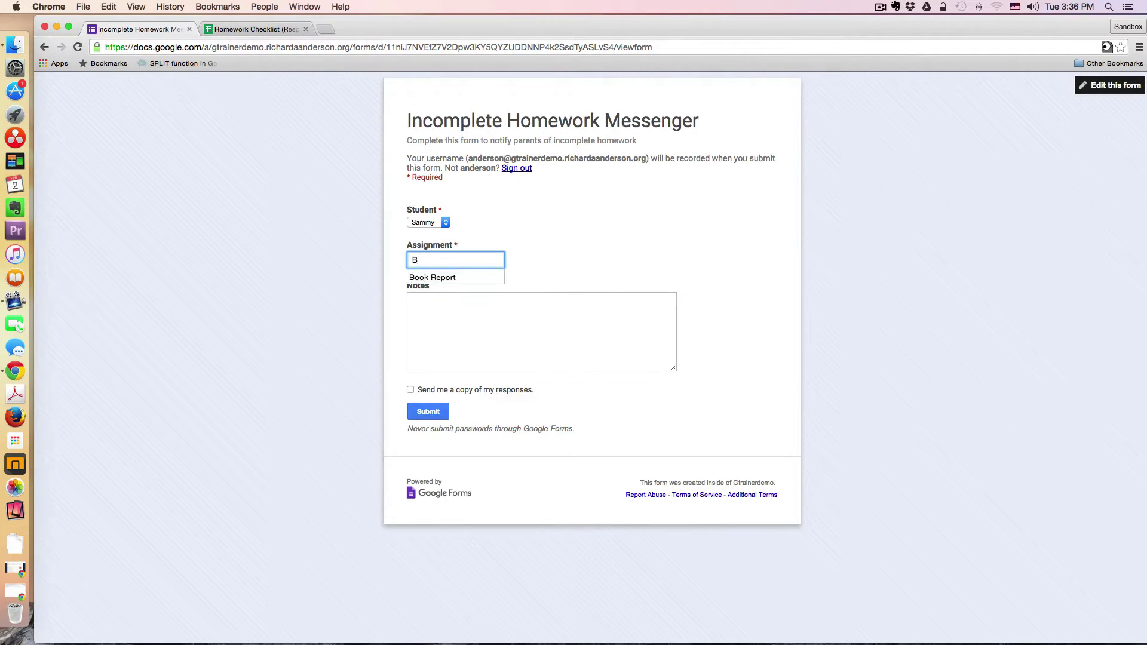
{"action": "type", "text": "ook Report"}
{"action": "left_click", "coordinate": [604, 323]}
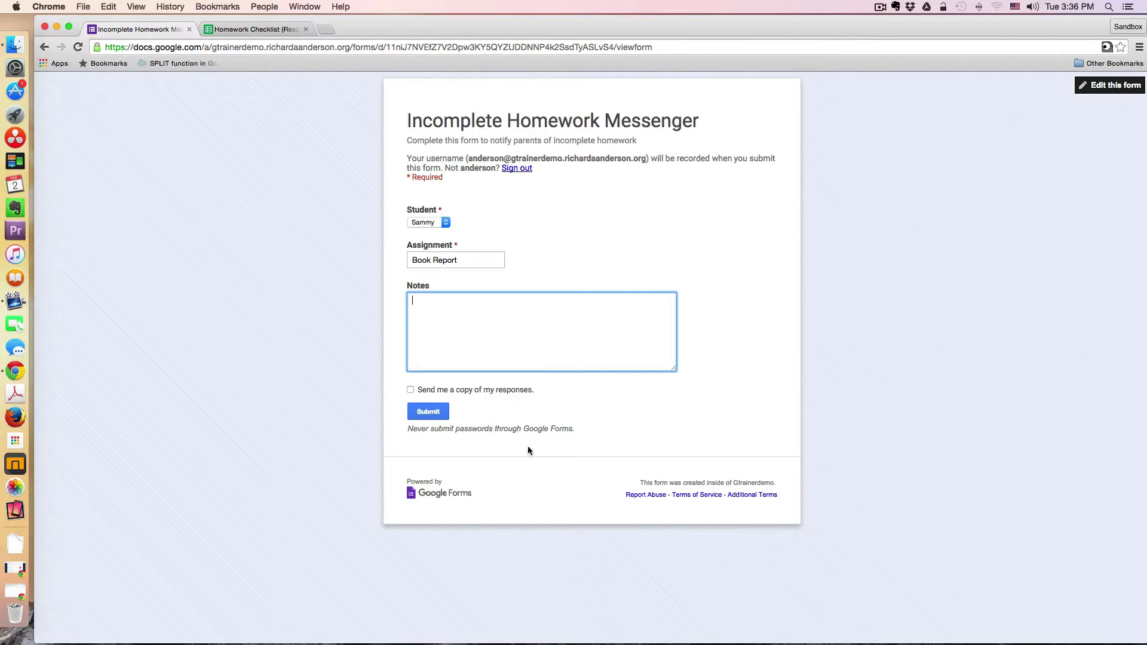
{"action": "left_click", "coordinate": [429, 414]}
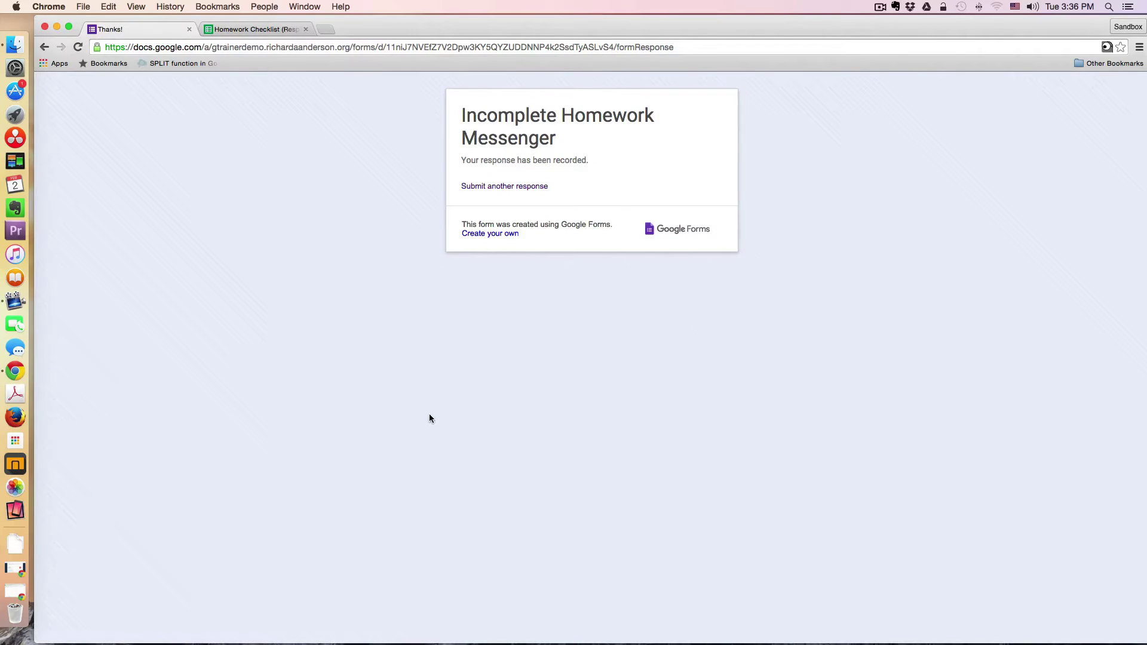
Step: Start another blank response, then switch to the Homework Checklist (Responses) spreadsheet
{"action": "left_click", "coordinate": [515, 188]}
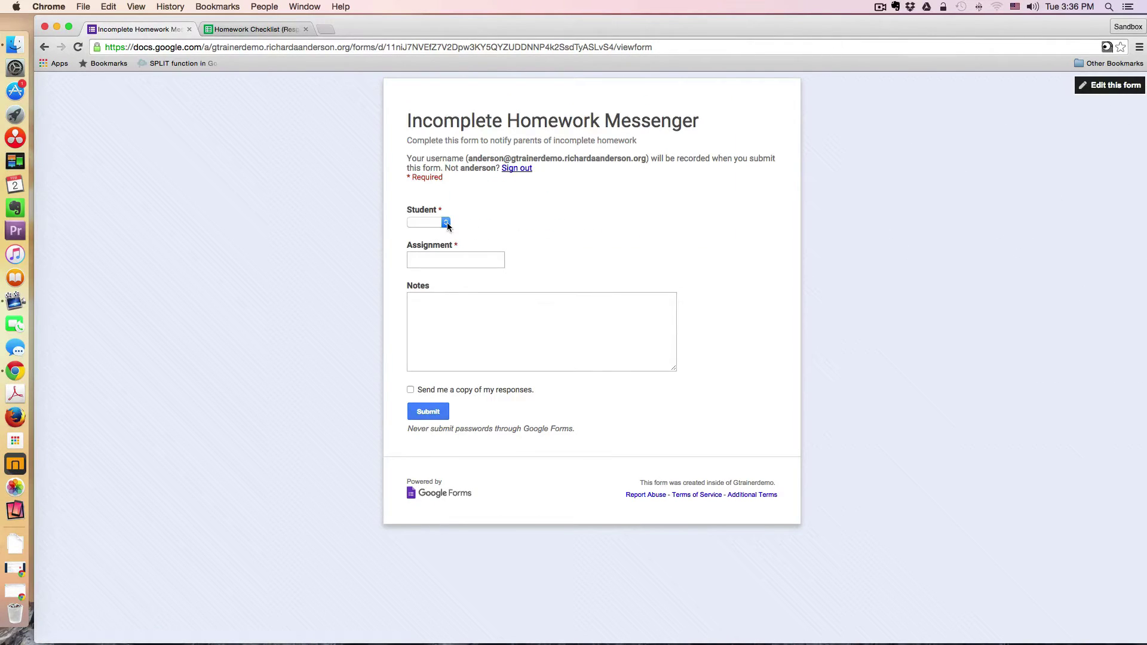
{"action": "left_click", "coordinate": [446, 223]}
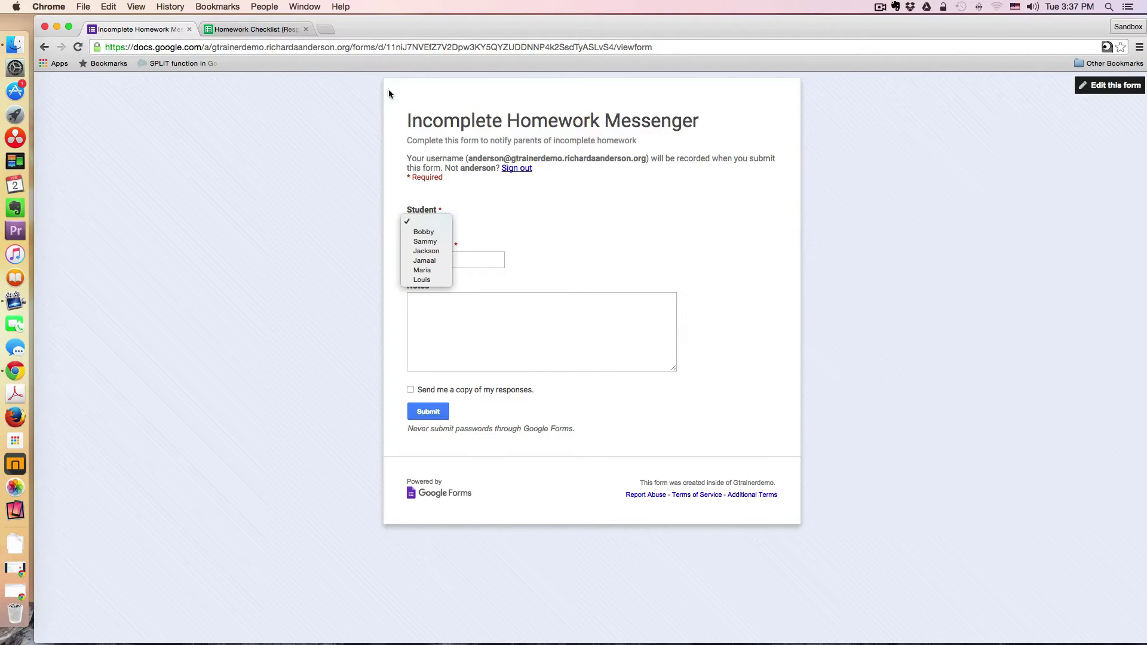
{"action": "left_click", "coordinate": [261, 29]}
{"action": "left_click", "coordinate": [261, 29]}
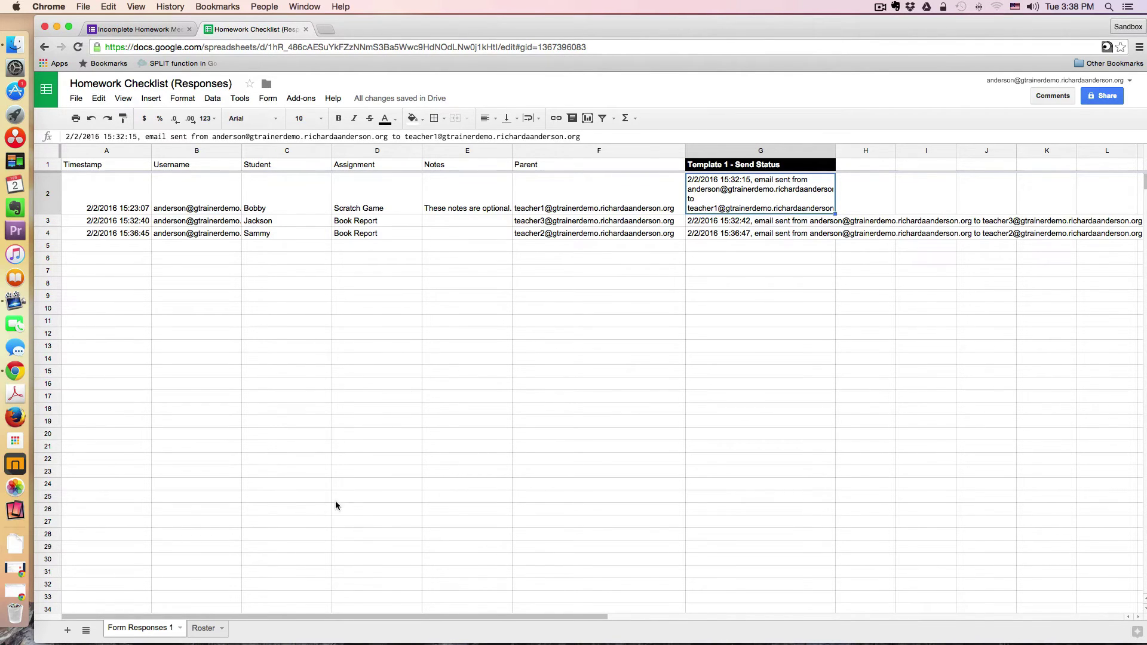
Step: Switch to the Roster sheet and go through the six student names in column A
{"action": "left_click", "coordinate": [204, 632]}
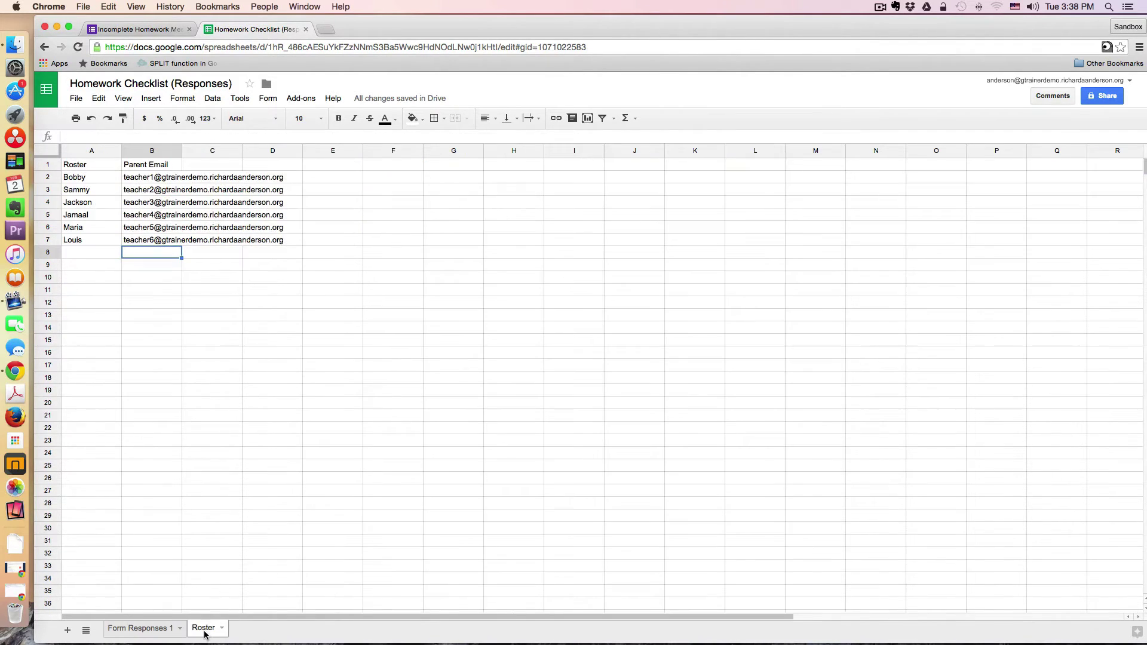
{"action": "left_click", "coordinate": [87, 166]}
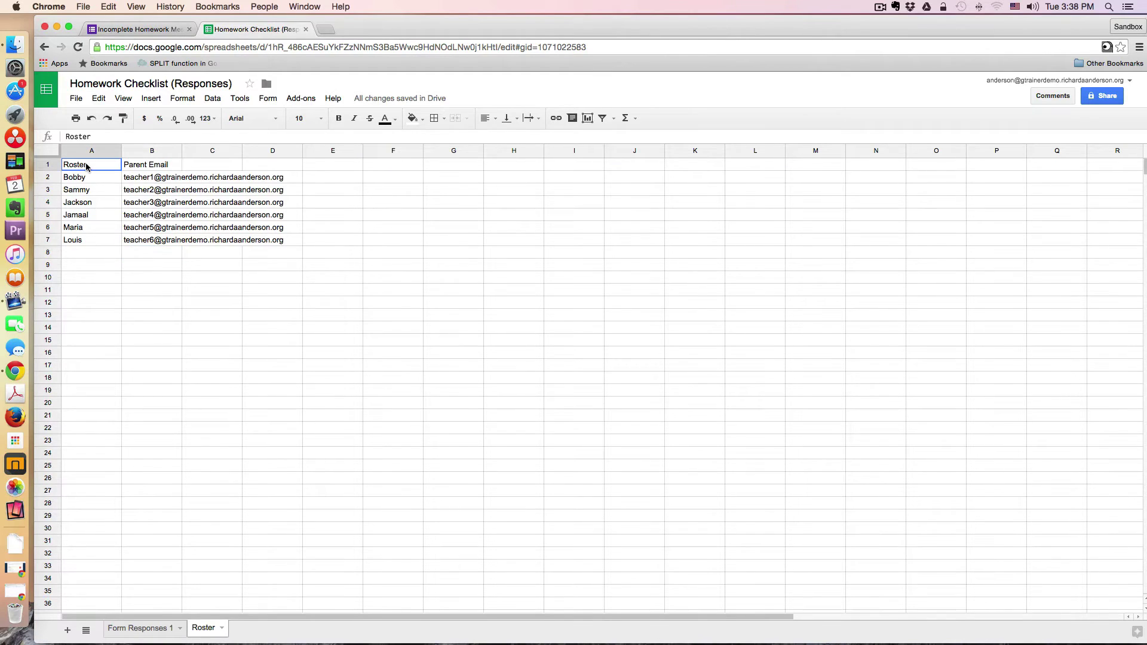
{"action": "left_click", "coordinate": [89, 178]}
{"action": "left_click", "coordinate": [90, 190]}
{"action": "left_click", "coordinate": [91, 202]}
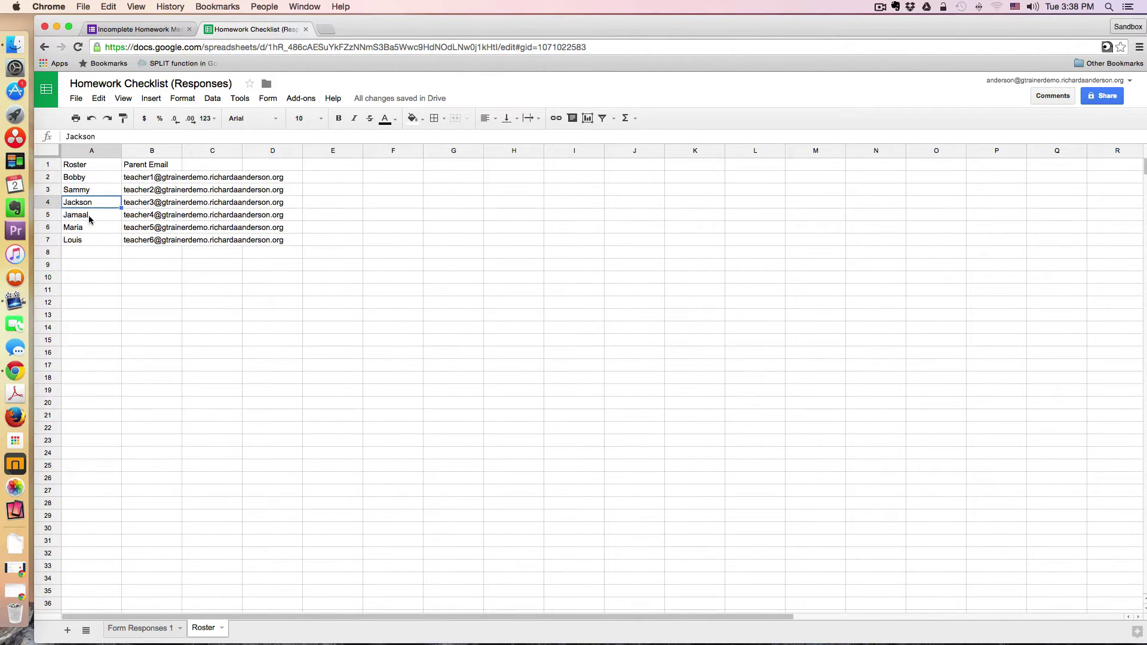
{"action": "left_click", "coordinate": [91, 215]}
{"action": "left_click", "coordinate": [90, 228]}
{"action": "left_click", "coordinate": [91, 240]}
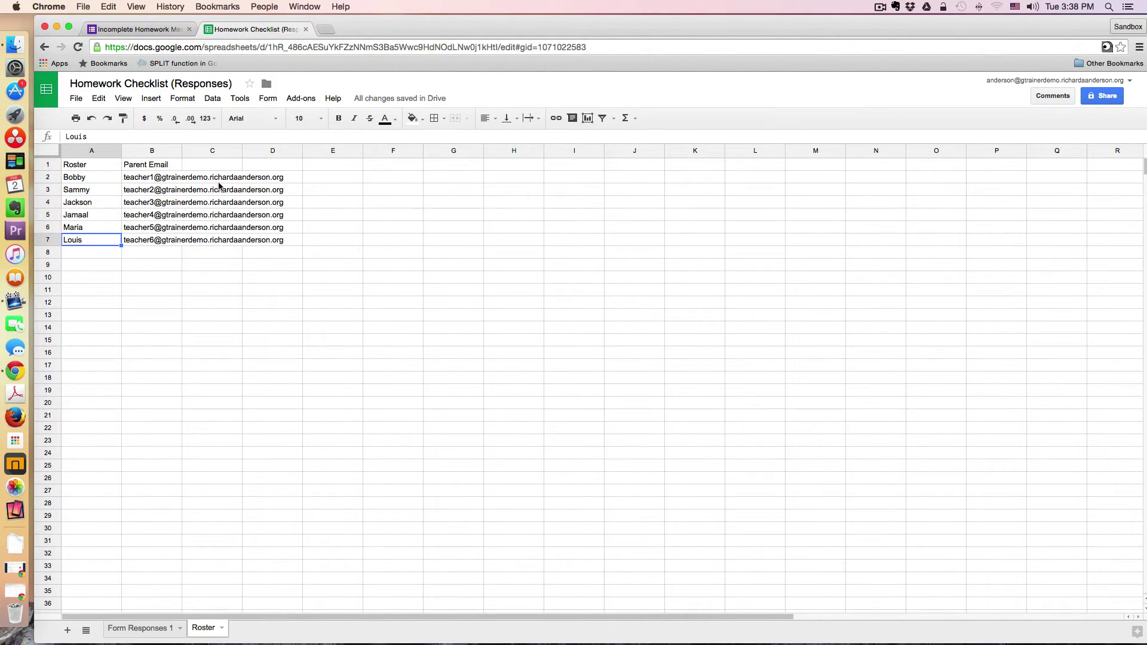
Step: Go through the Parent Email entries in column B, from B1 to B7
{"action": "left_click", "coordinate": [154, 166]}
{"action": "left_click", "coordinate": [158, 179]}
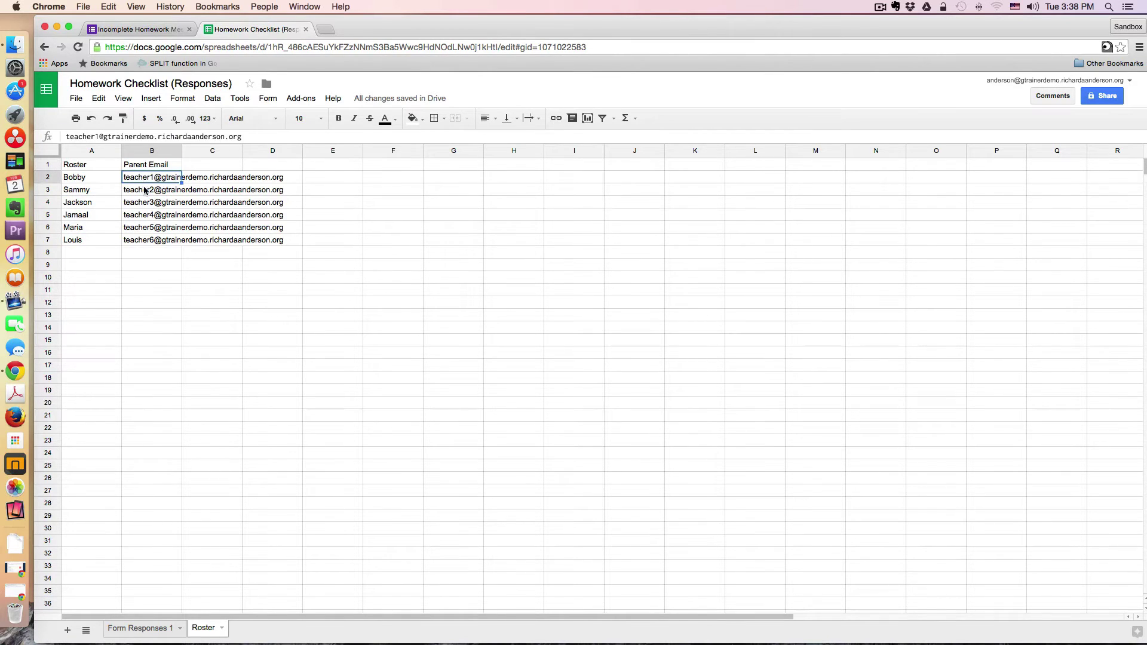
{"action": "left_click", "coordinate": [148, 190]}
{"action": "left_click", "coordinate": [151, 204]}
{"action": "left_click", "coordinate": [150, 216]}
{"action": "left_click", "coordinate": [149, 228]}
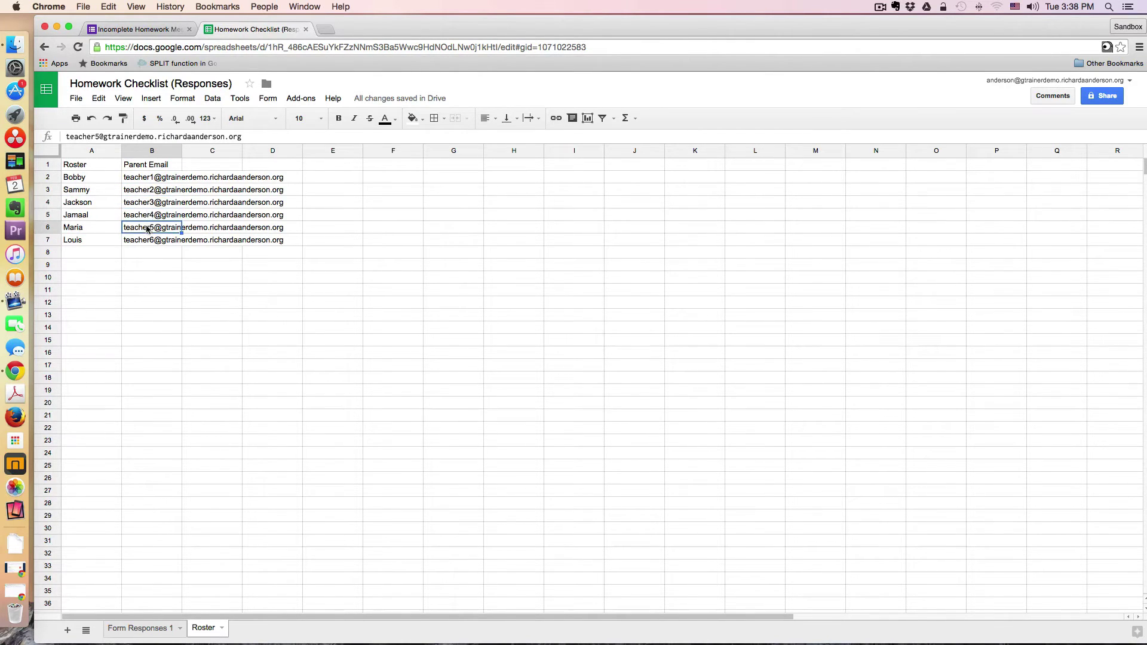
{"action": "left_click", "coordinate": [147, 240]}
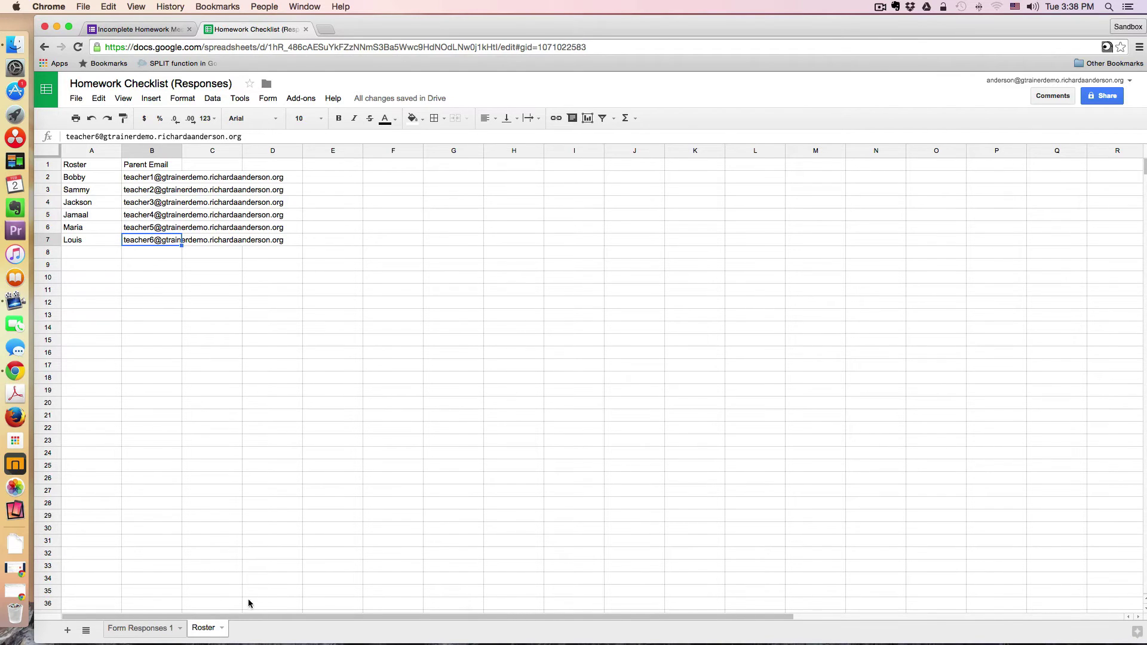
{"action": "left_click", "coordinate": [150, 629]}
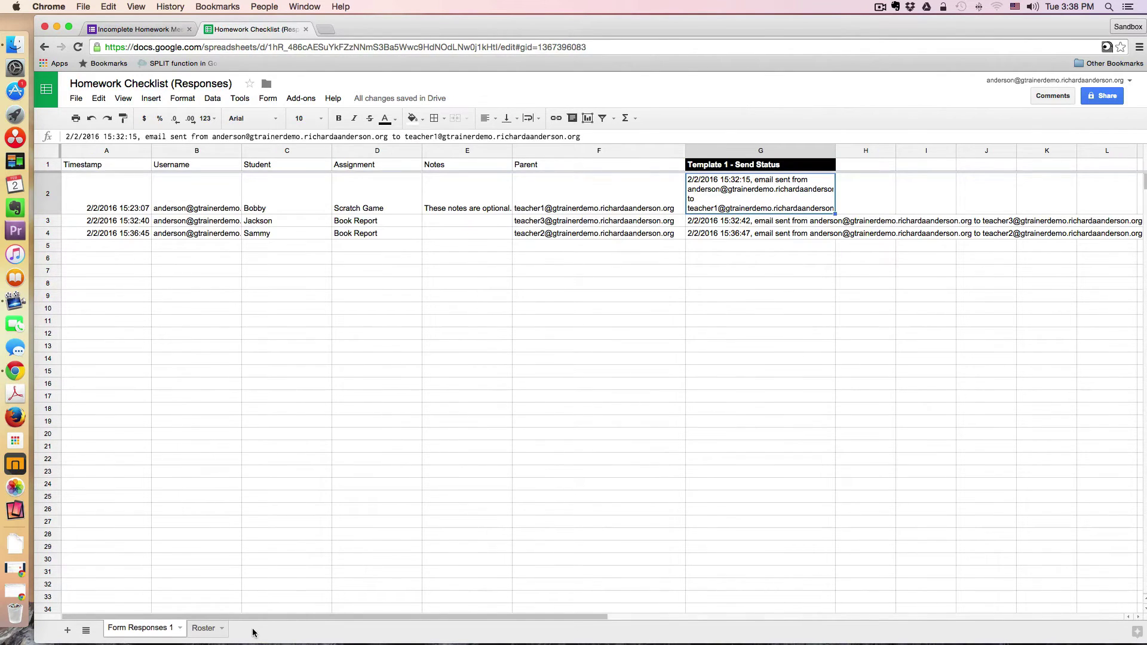
{"action": "left_click", "coordinate": [596, 151]}
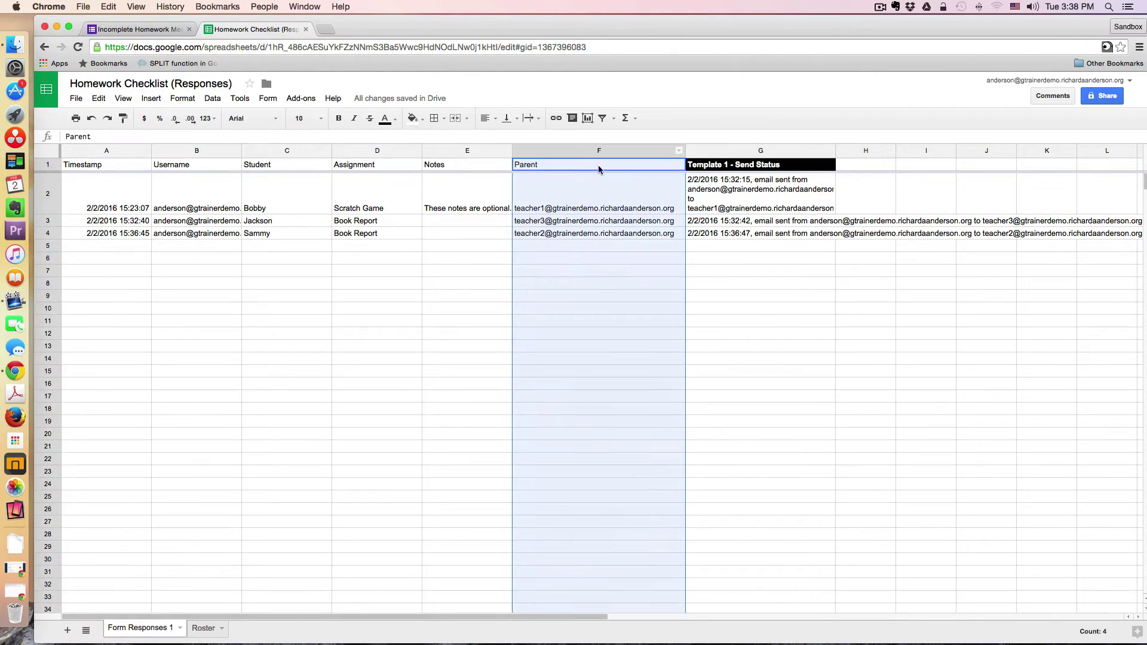
{"action": "left_click", "coordinate": [561, 166]}
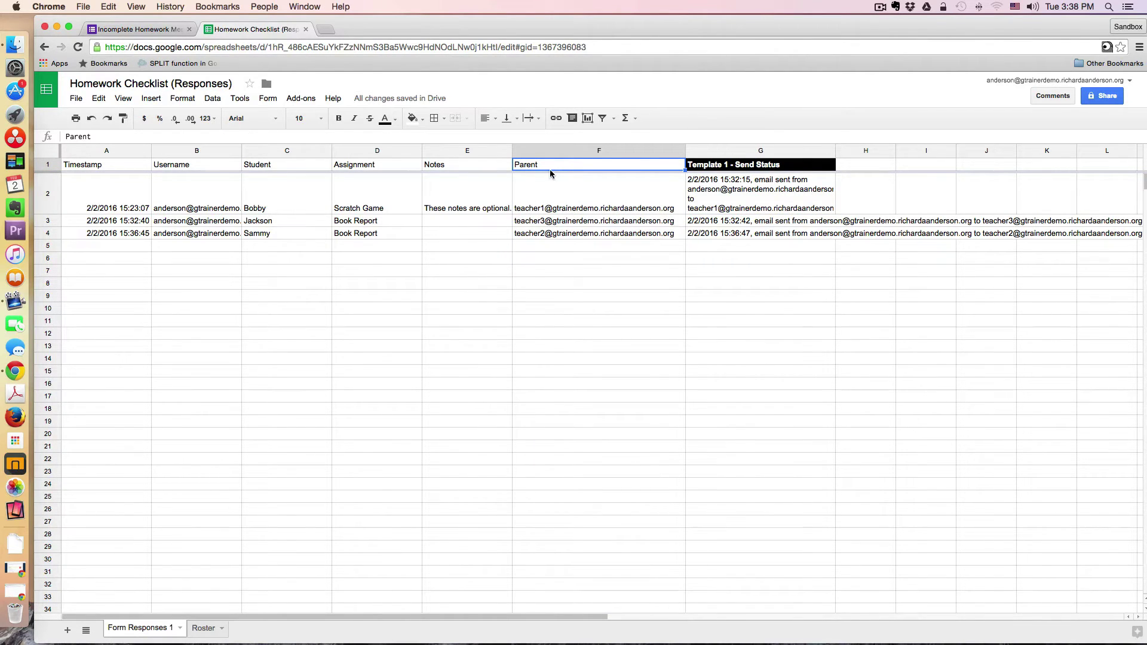
{"action": "left_click", "coordinate": [589, 193]}
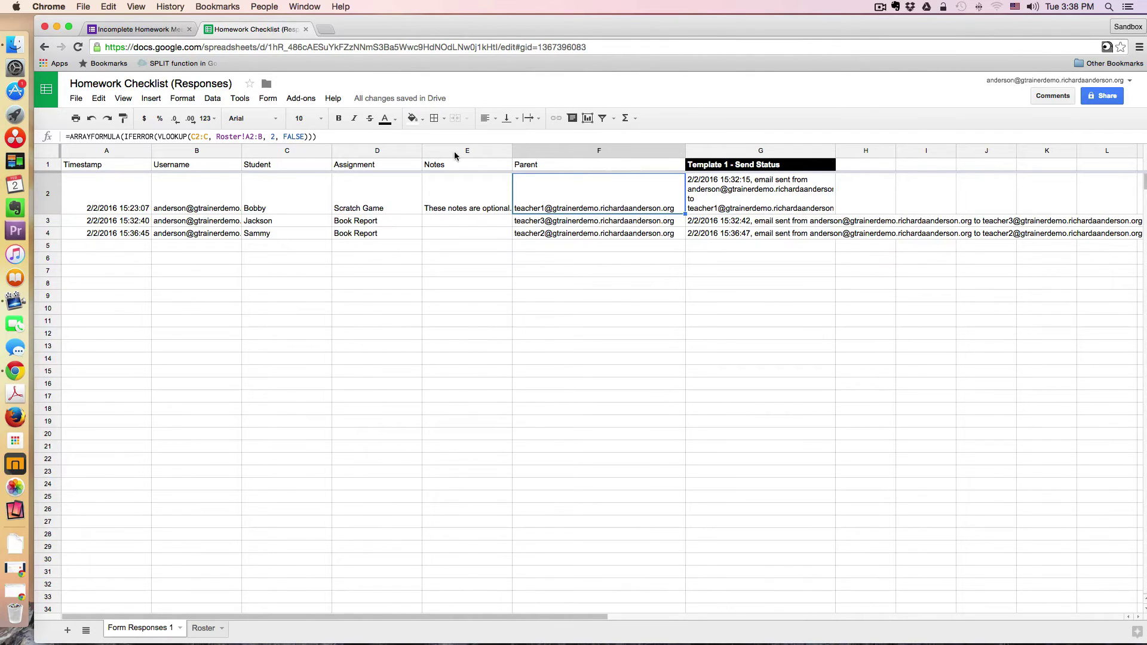
{"action": "triple_click", "coordinate": [186, 136]}
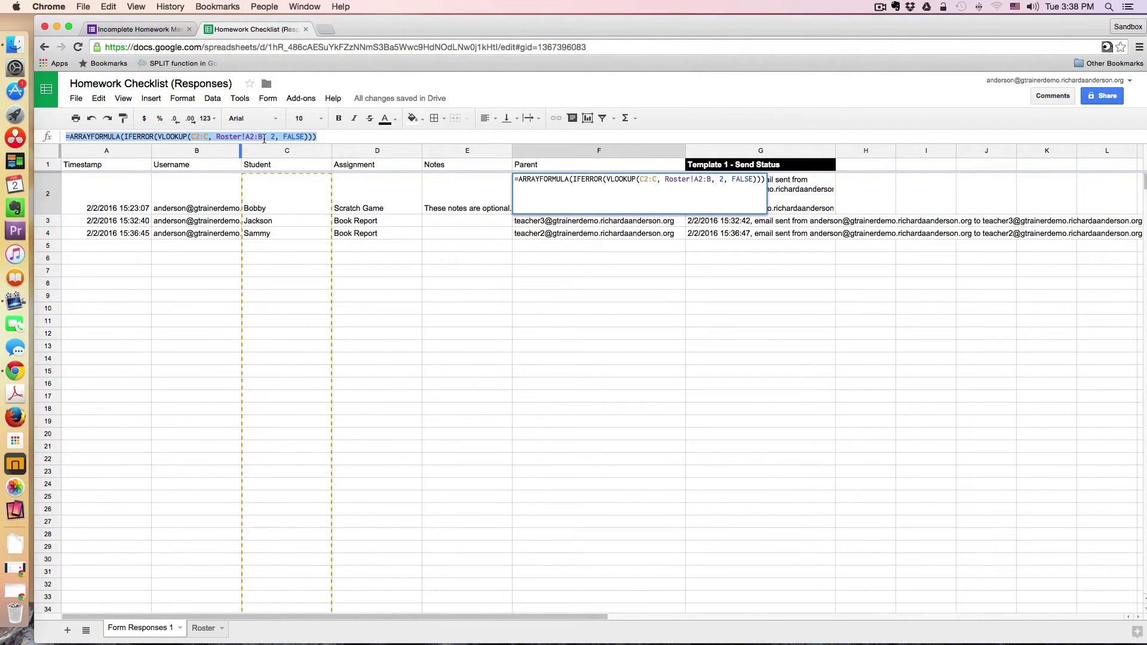
{"action": "left_click", "coordinate": [211, 627]}
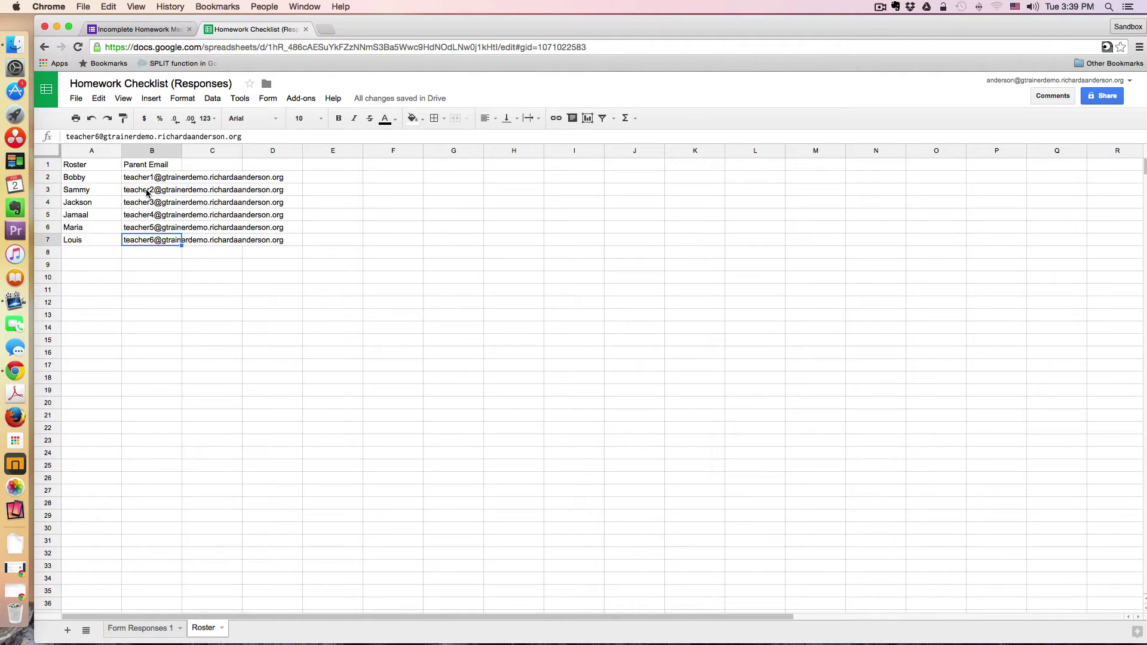
{"action": "left_click", "coordinate": [132, 629]}
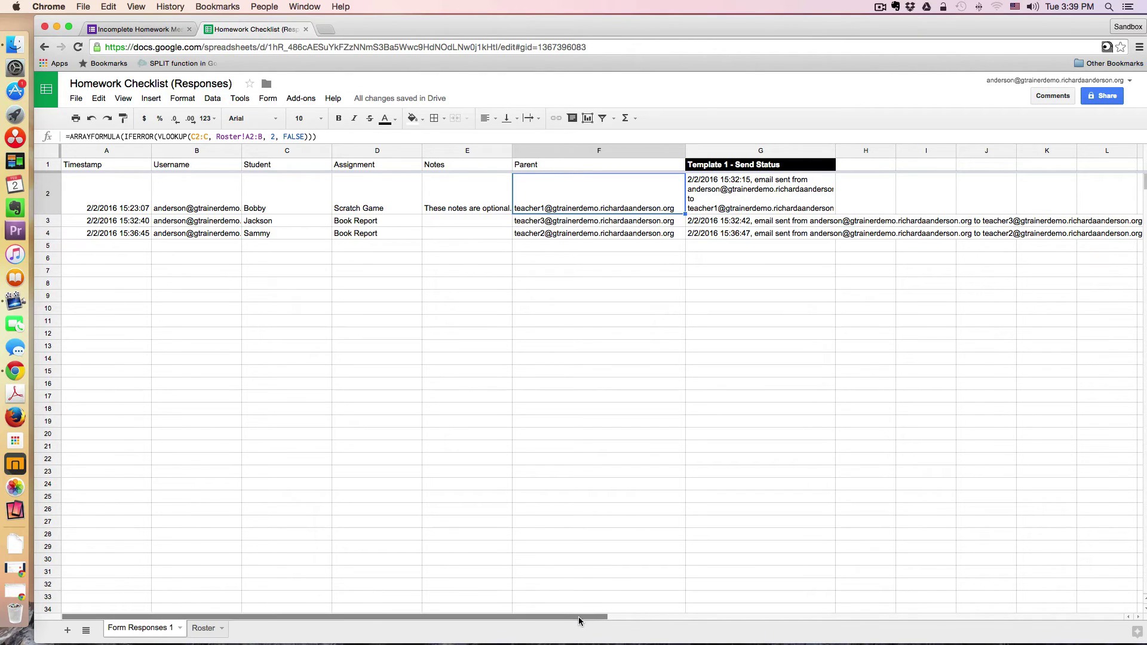
{"action": "mouse_move", "coordinate": [759, 170]}
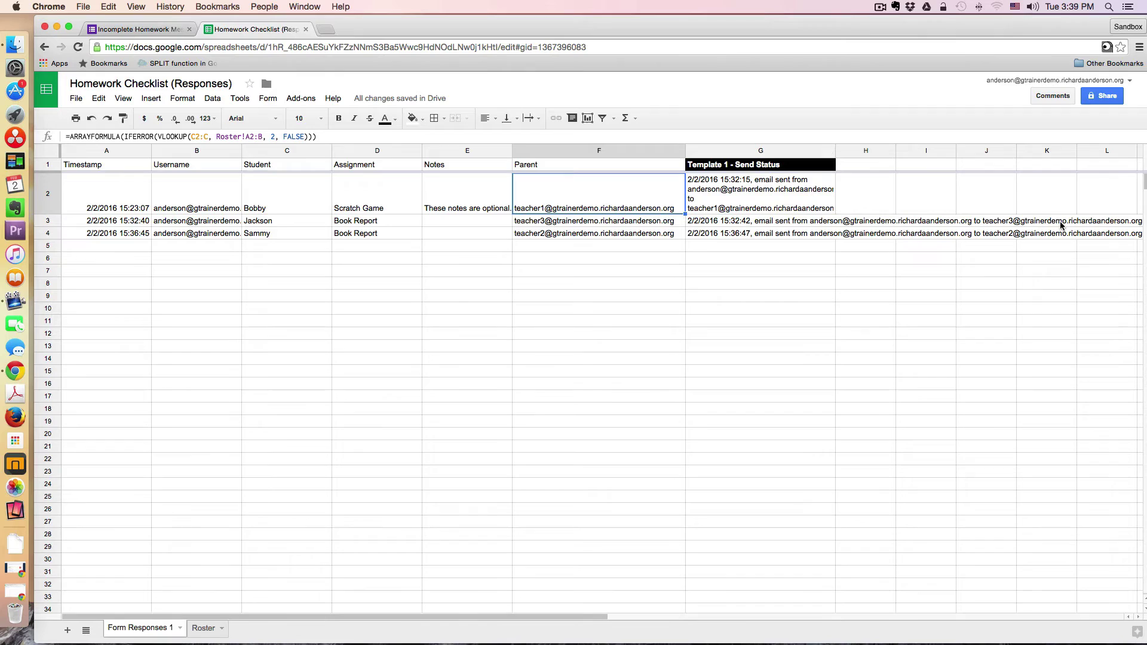
Step: Start formMule's source data and merge type setup, keeping Form Responses 1 as the source
{"action": "left_click", "coordinate": [301, 99]}
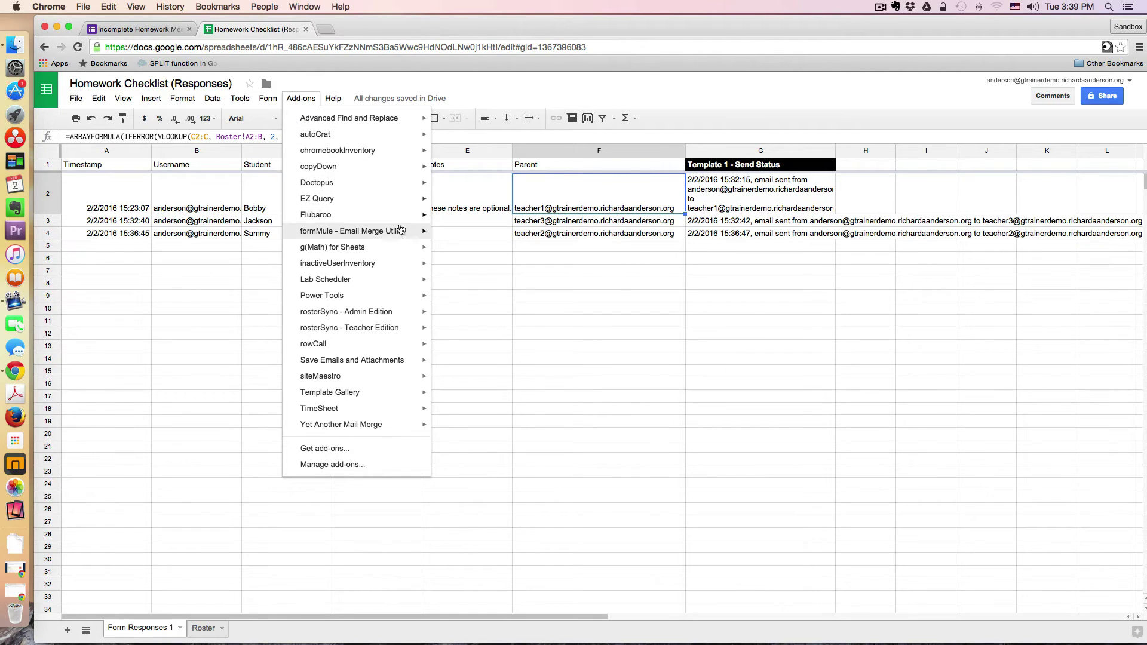
{"action": "mouse_move", "coordinate": [410, 232]}
{"action": "mouse_move", "coordinate": [463, 236]}
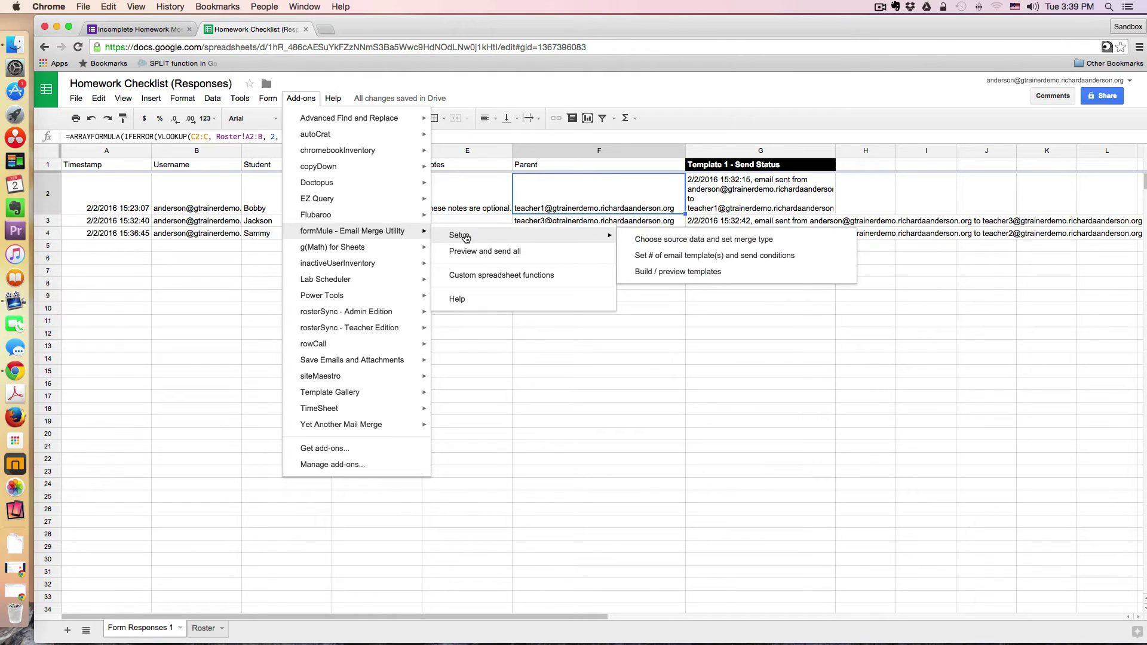
{"action": "left_click", "coordinate": [656, 240]}
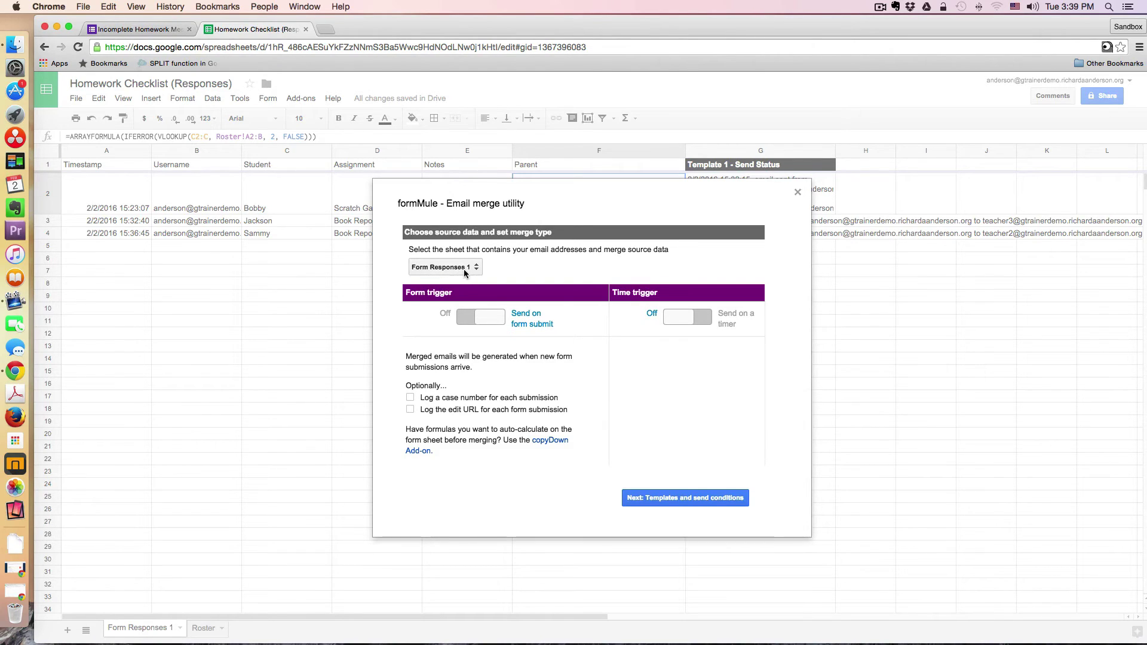
{"action": "left_click", "coordinate": [671, 502]}
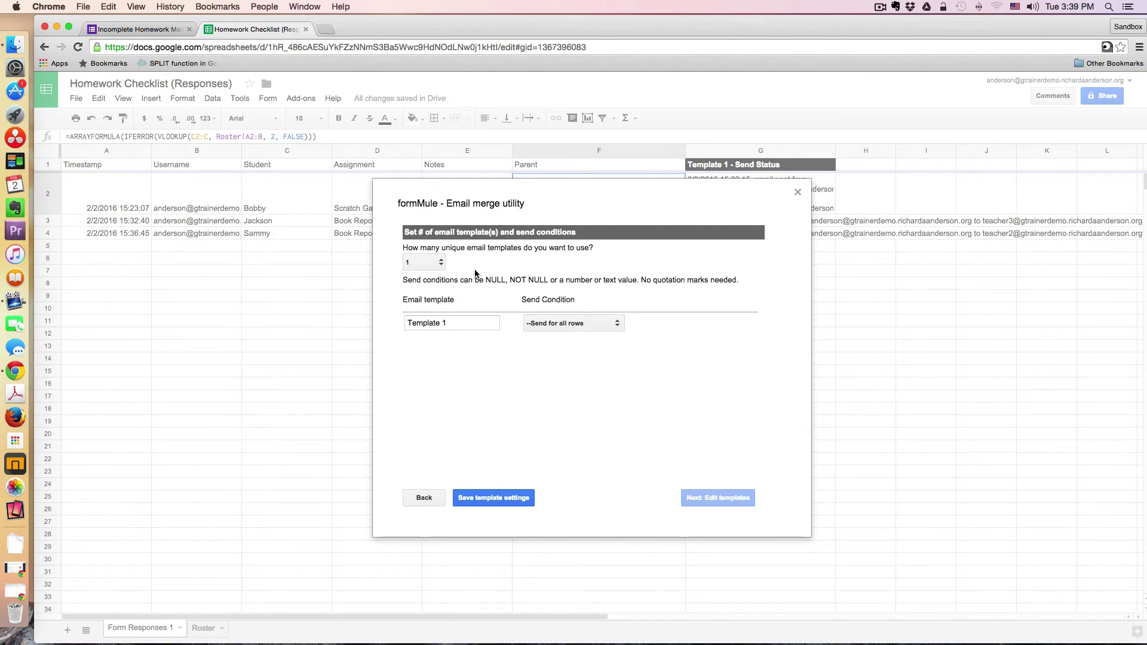
Step: Save one template that sends for all rows and go on to editing Template 1
{"action": "left_click", "coordinate": [520, 500]}
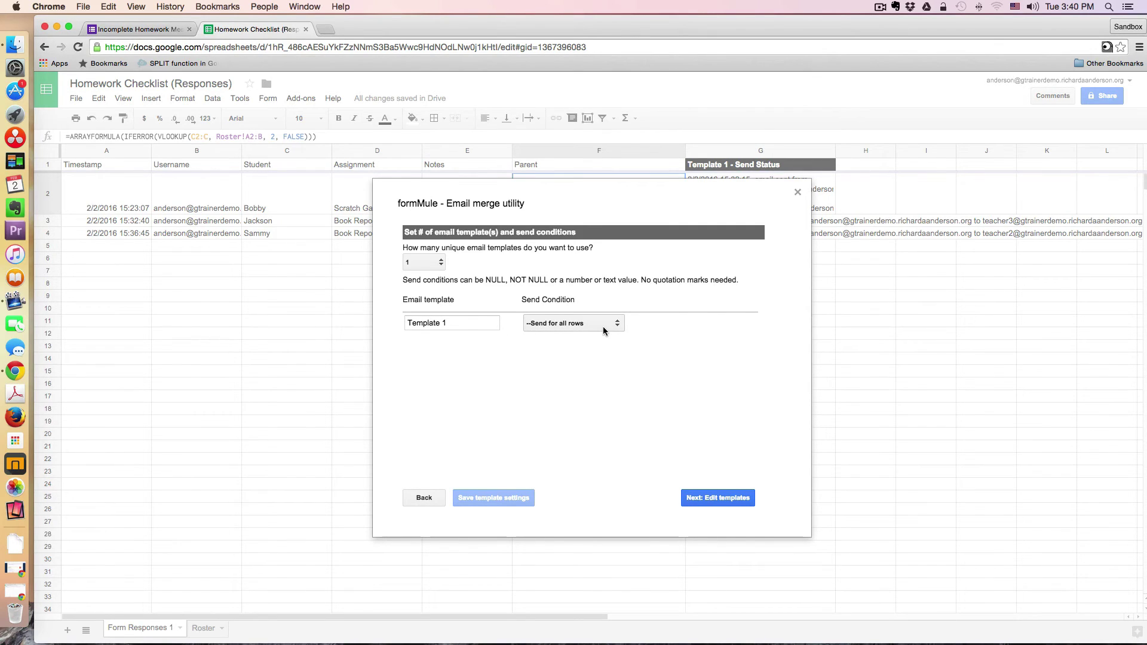
{"action": "left_click", "coordinate": [715, 499]}
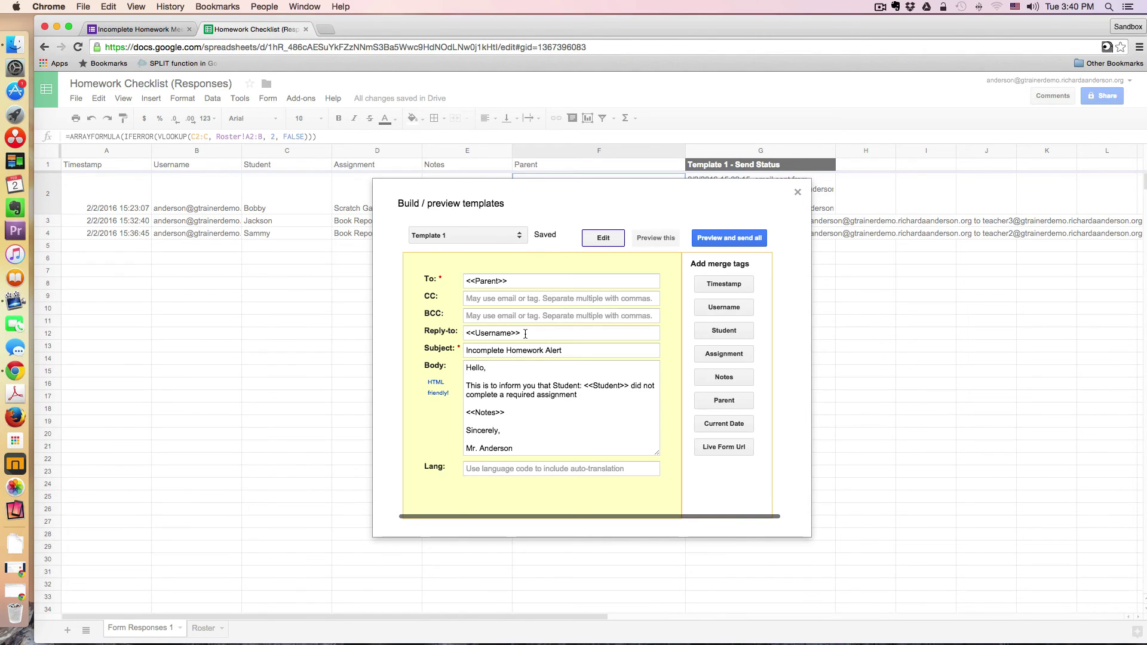
Step: Append 'for' and the <<Student>> merge tag to Template 1's subject
{"action": "left_click", "coordinate": [506, 350]}
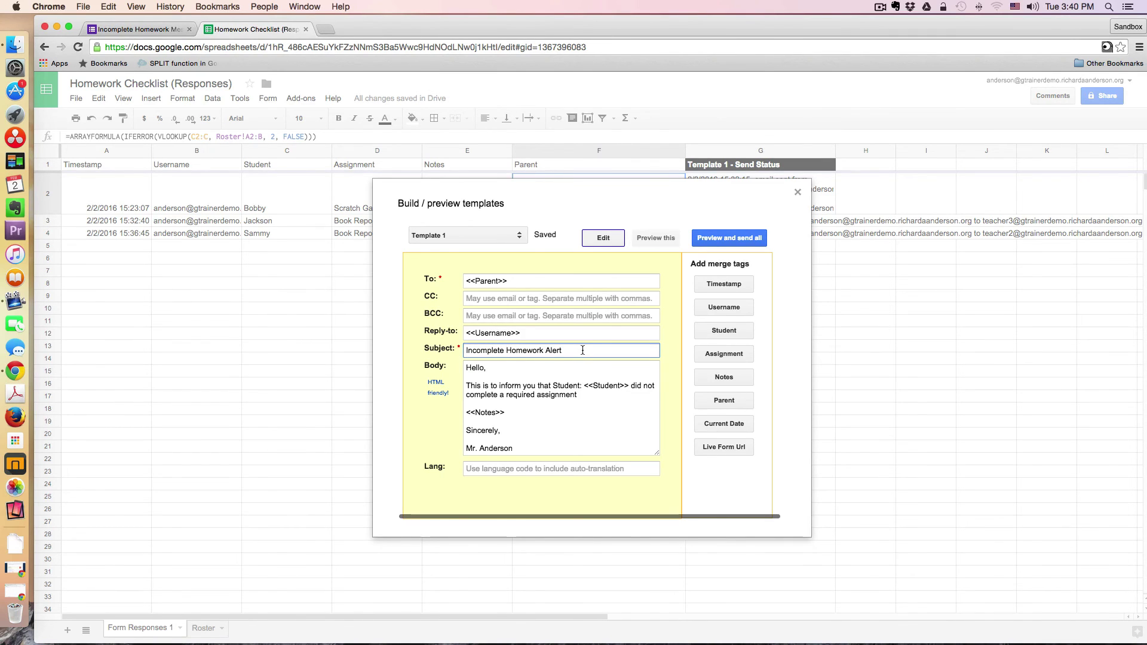
{"action": "left_click", "coordinate": [567, 350]}
{"action": "type", "text": "for"}
{"action": "left_click", "coordinate": [726, 331]}
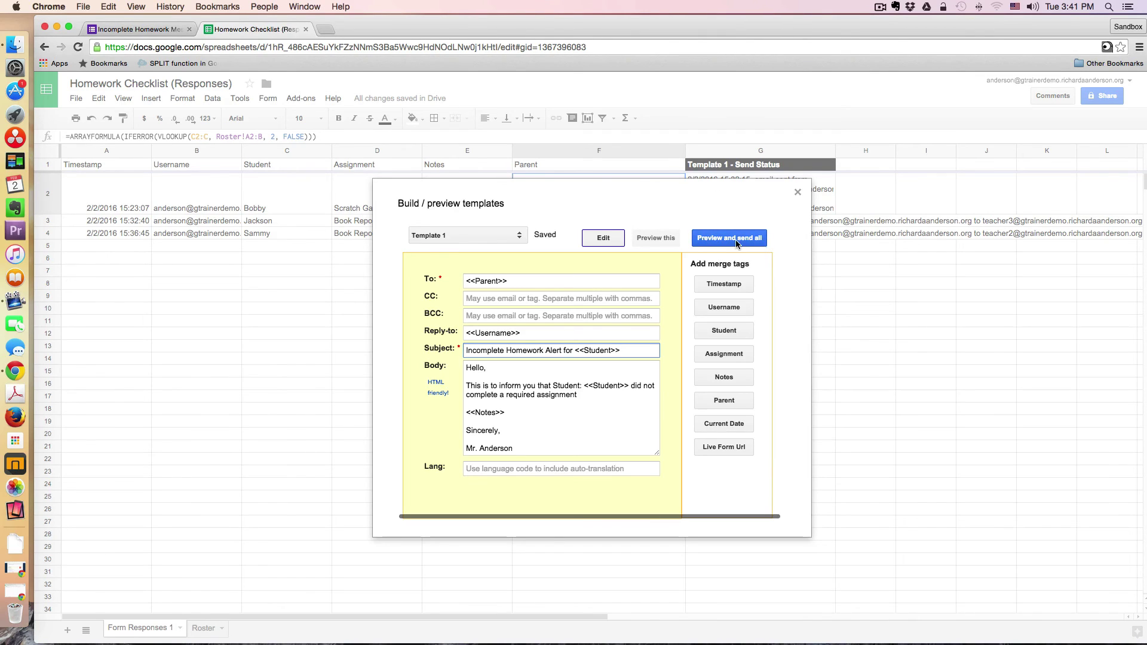
Step: Preview the send-all run: 0 emails to send, 1483 daily quota remaining
{"action": "left_click", "coordinate": [737, 240]}
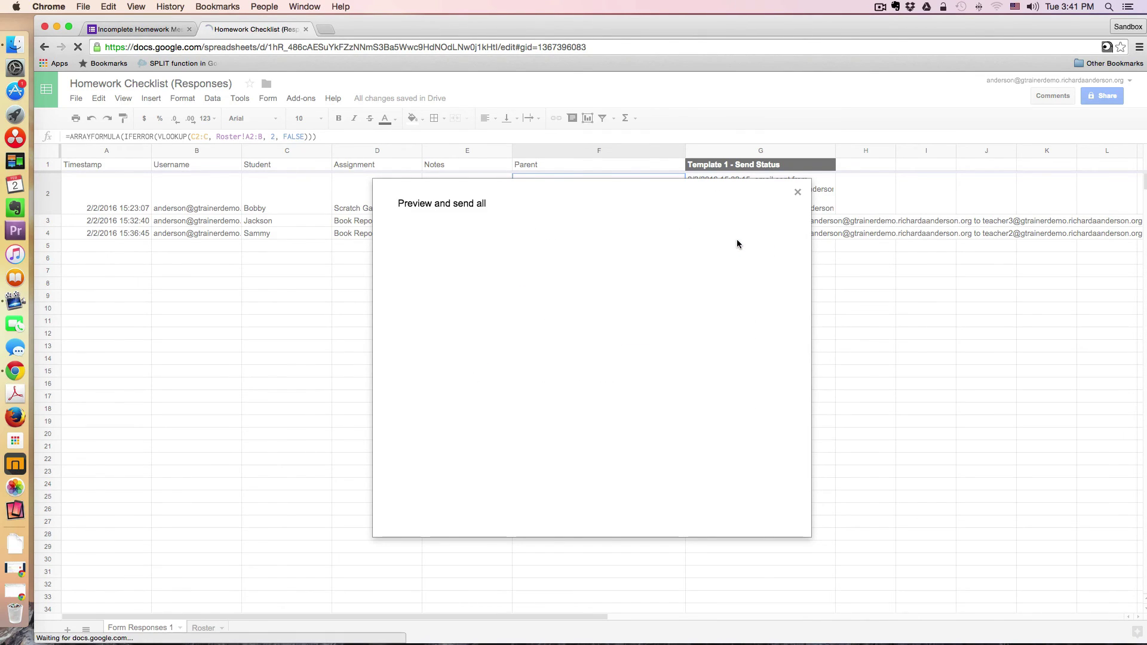